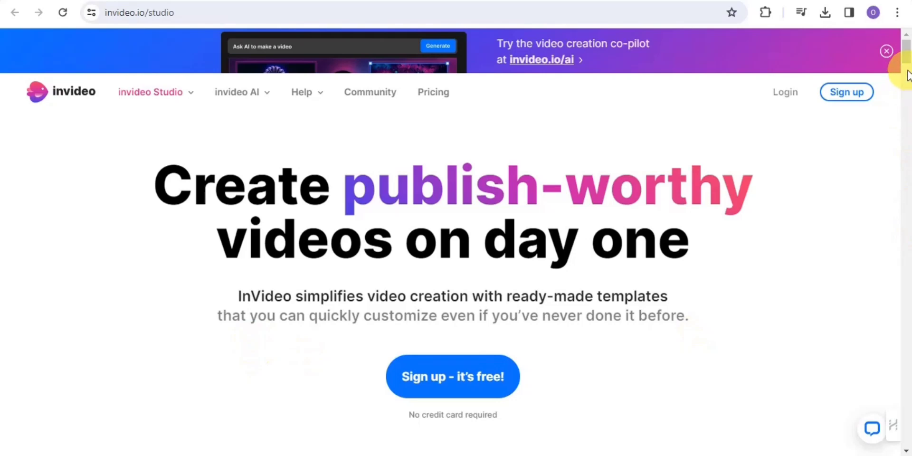
- Sign up to reach the dashboard and start an 'AI text to video' project
drag(908, 53, 906, 92)
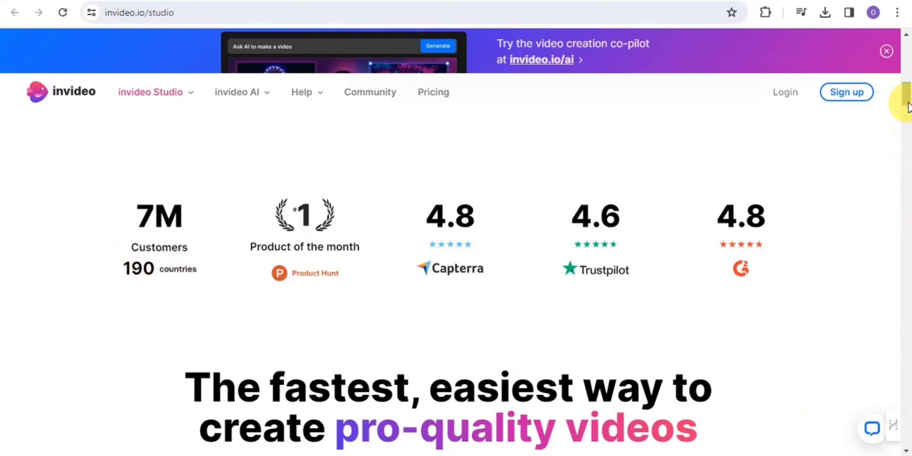
scroll(907, 105, down, 3)
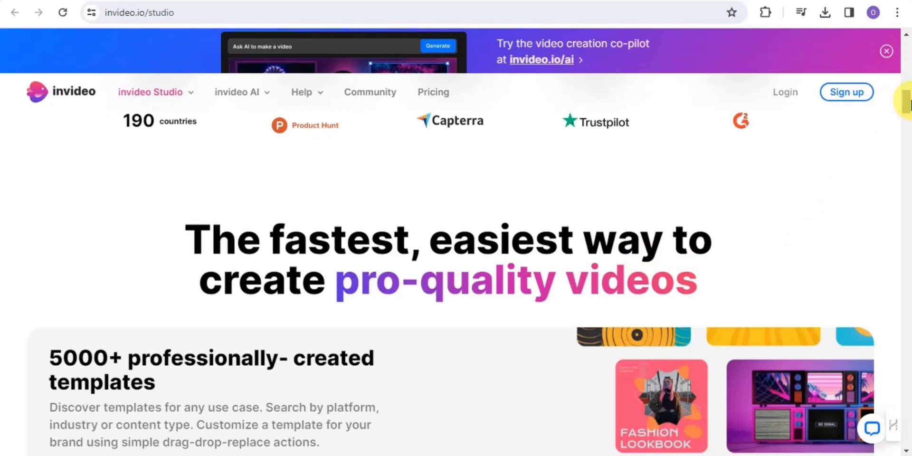
drag(908, 102, 905, 55)
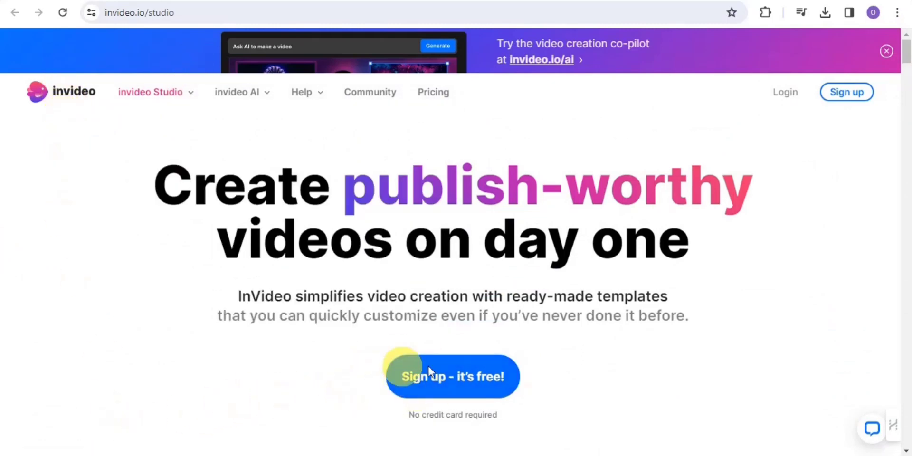
click(855, 93)
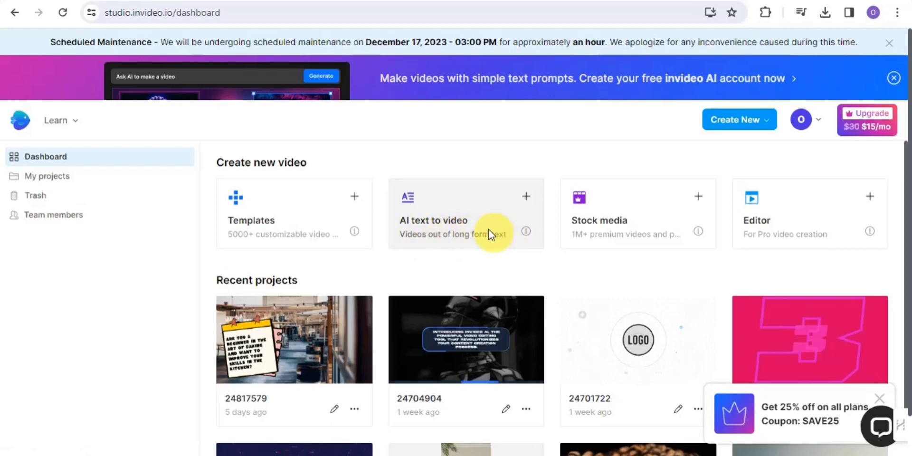
click(461, 207)
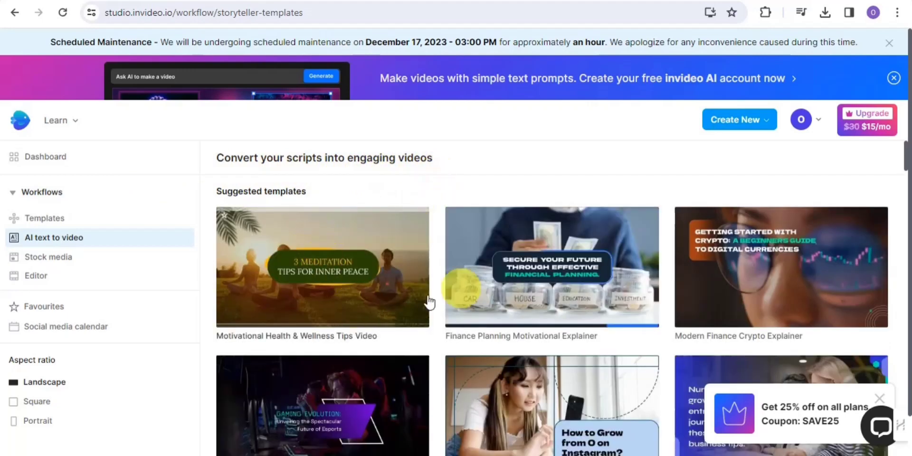
- Use the Small Business Growth Tips template in Landscape (16:9) for a new project
drag(905, 169, 908, 214)
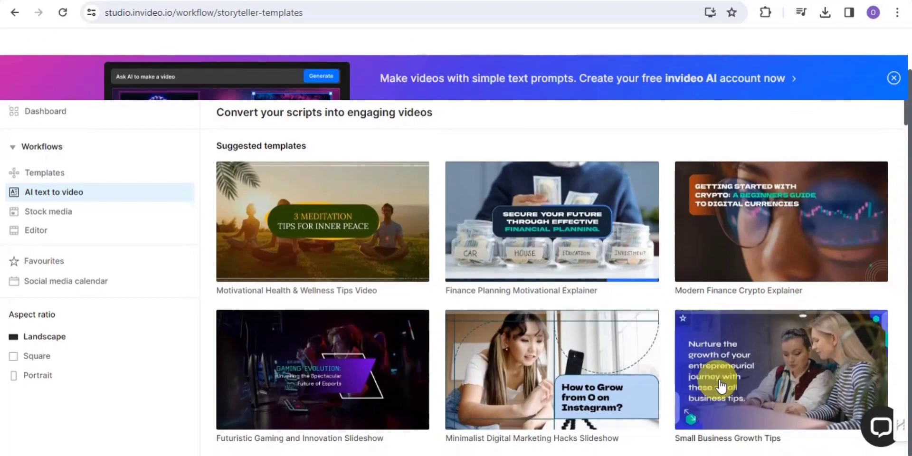
click(743, 366)
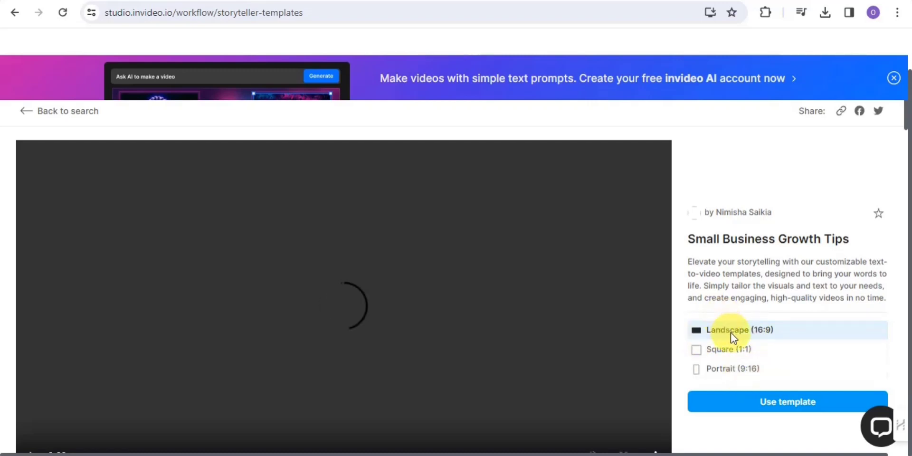
click(744, 401)
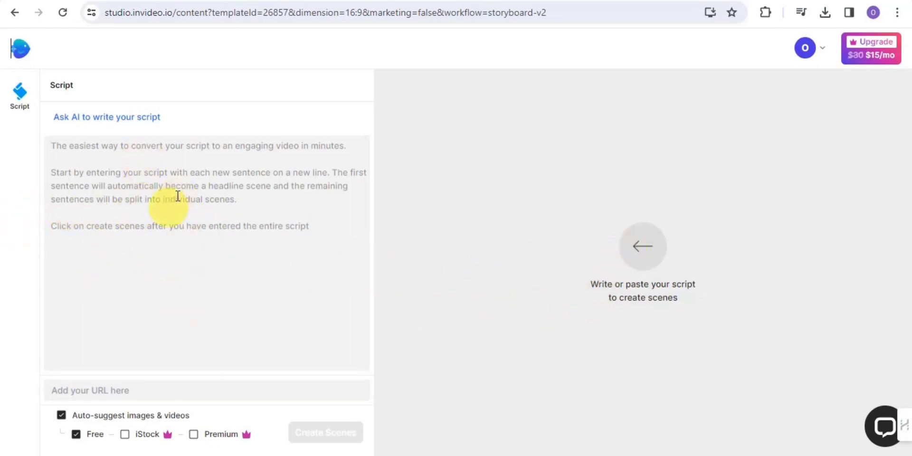
- Have AI write a script on 'Tech Trends to Watch in the Next Decade' and review it
click(75, 118)
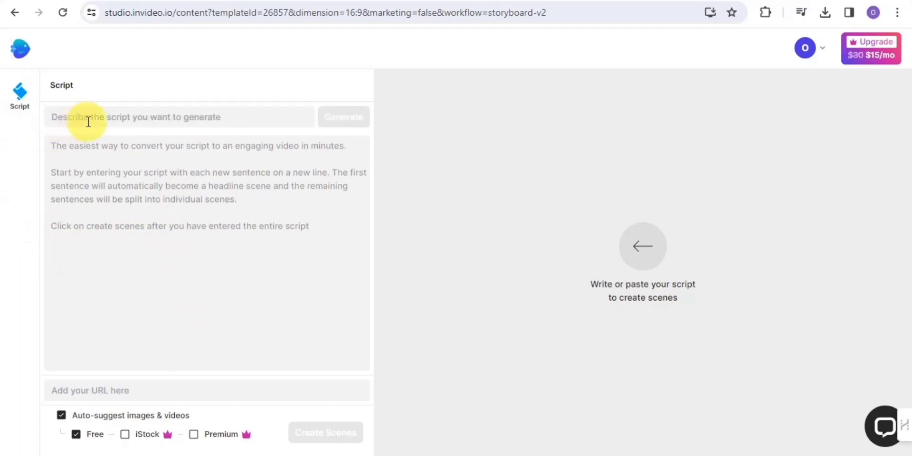
click(87, 119)
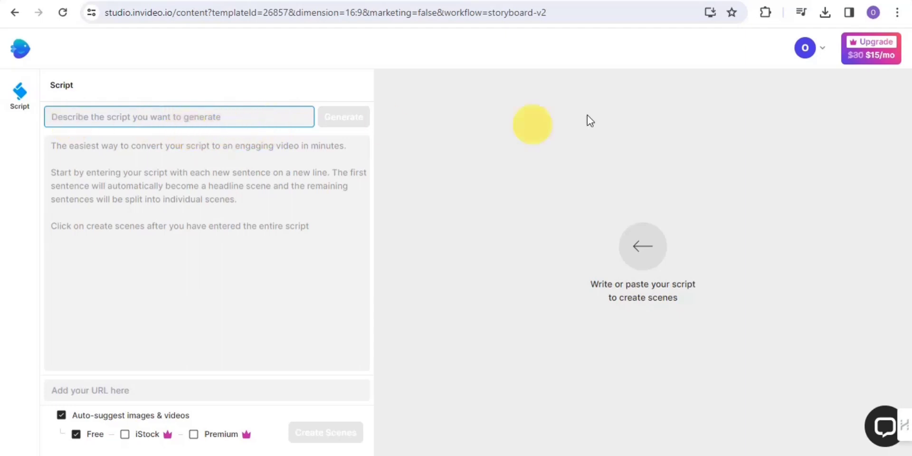
click(130, 114)
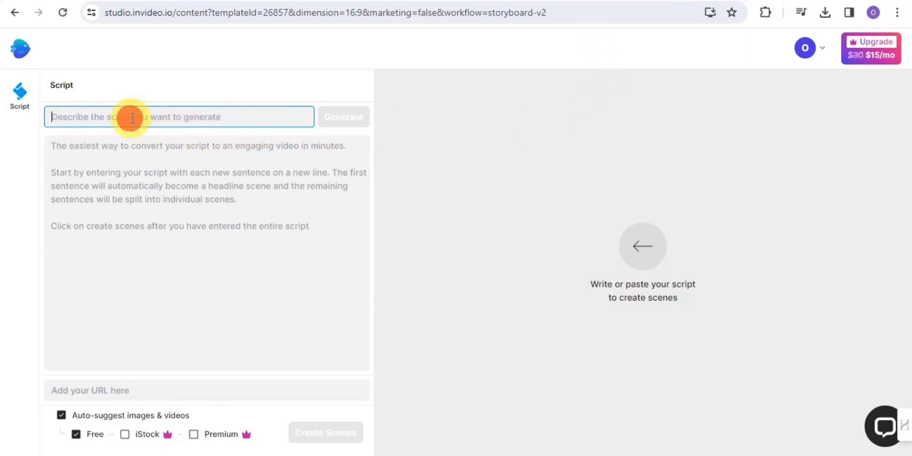
right_click(130, 114)
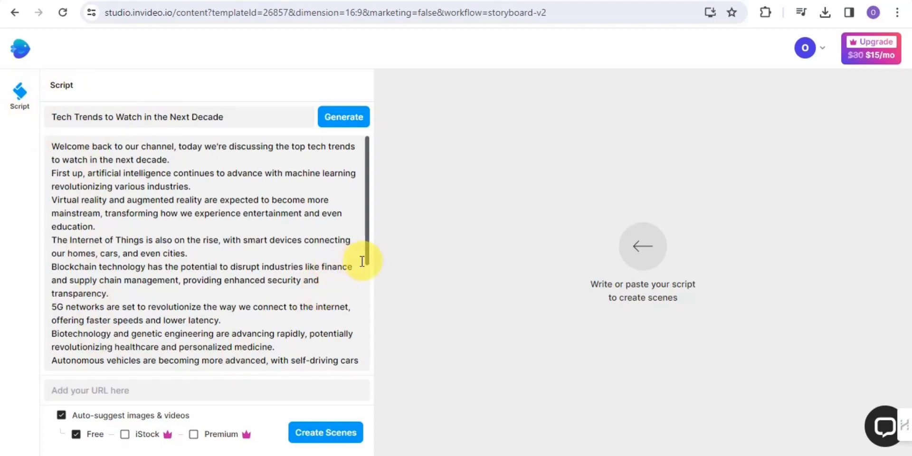
drag(366, 258, 349, 187)
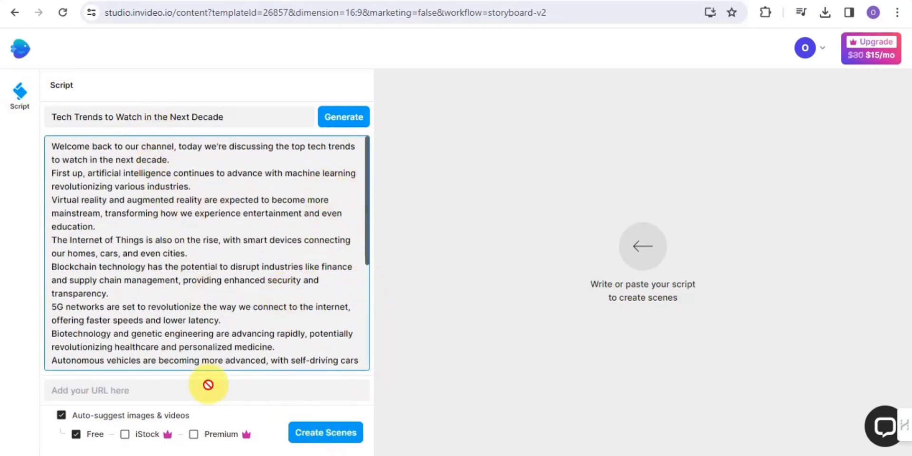
- Build the 13 scenes from the script, preview scene #1, and switch to the Editor's voiceover
click(315, 434)
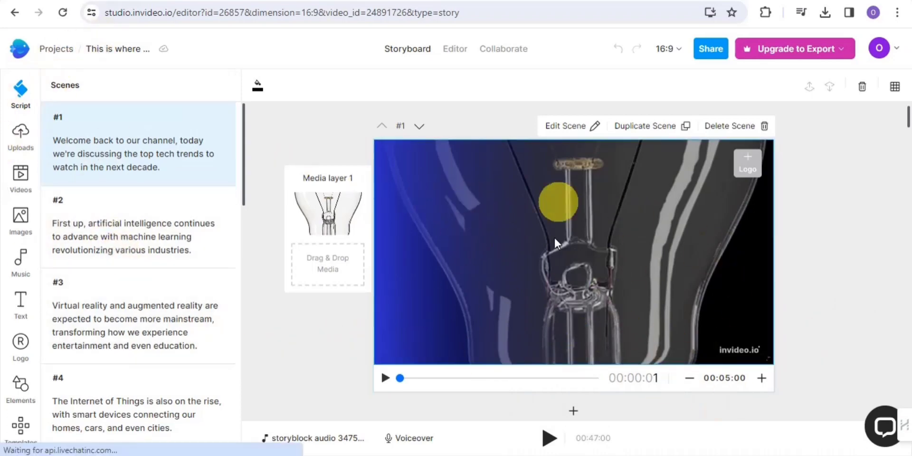
click(385, 379)
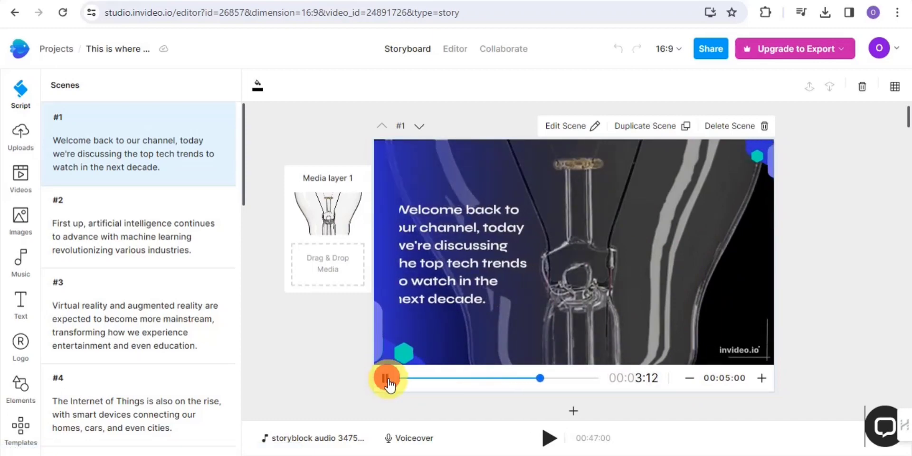
click(385, 378)
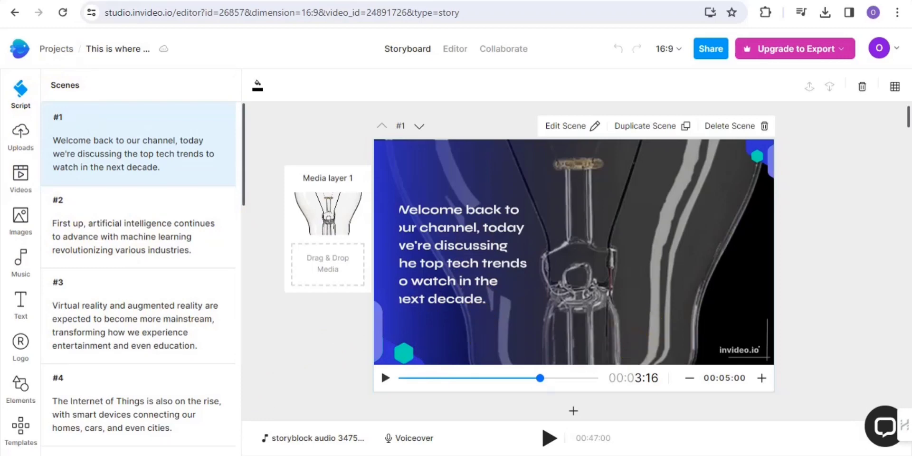
click(414, 446)
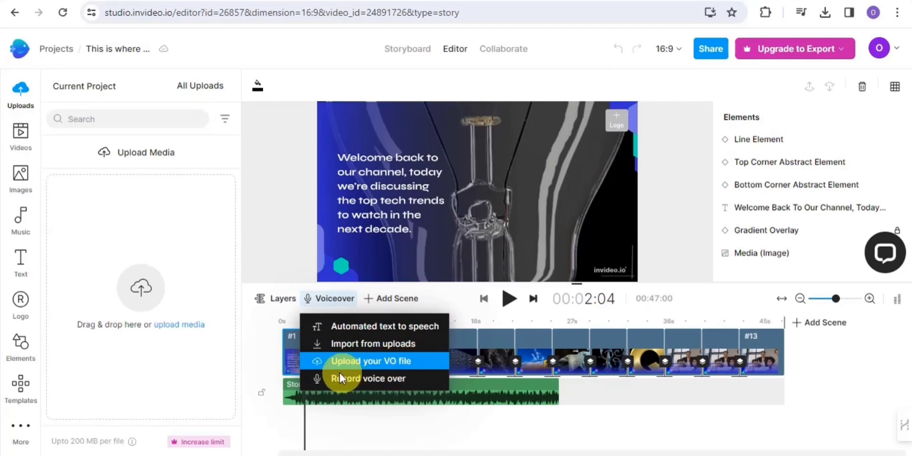
- Generate a text-to-speech voiceover with the Realistic (New) US English Sophie voice
click(374, 327)
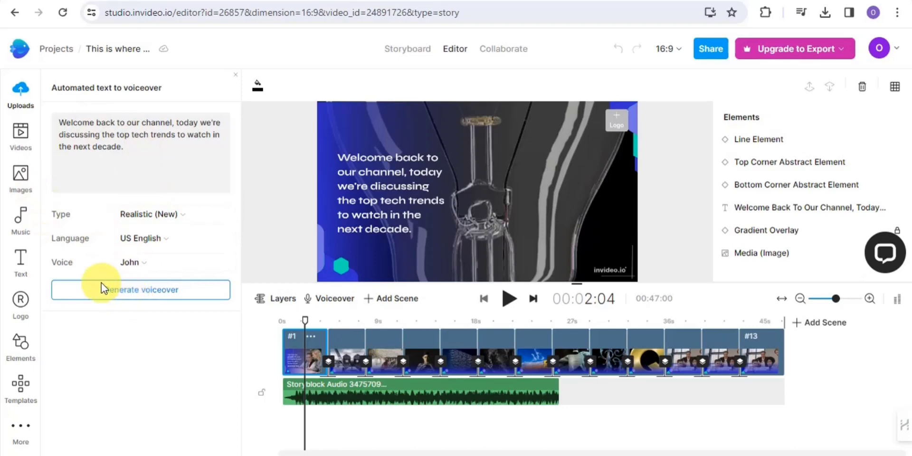
click(140, 262)
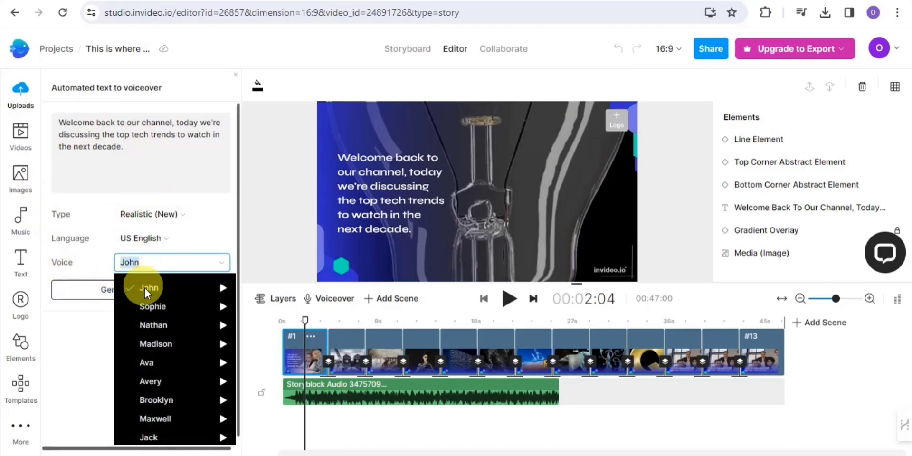
click(149, 308)
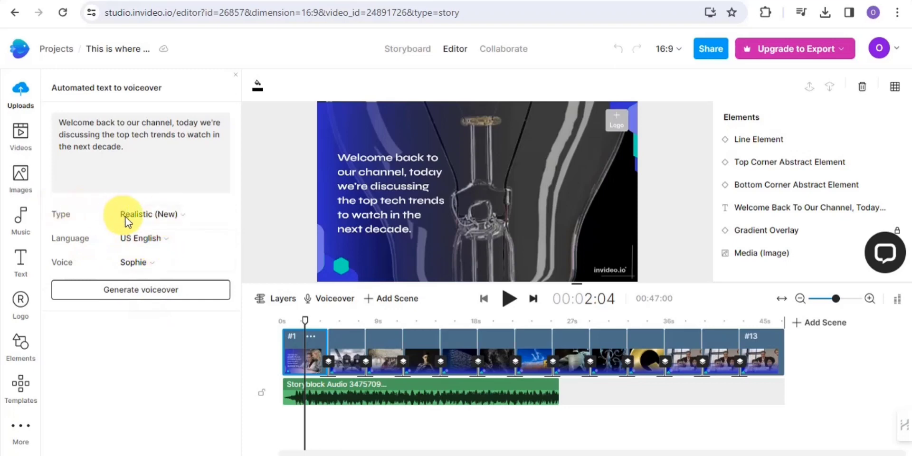
click(159, 215)
click(160, 216)
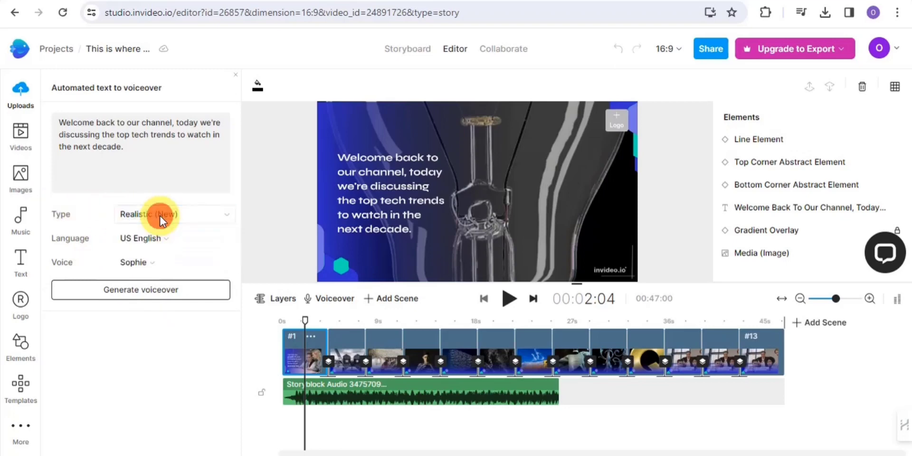
click(114, 288)
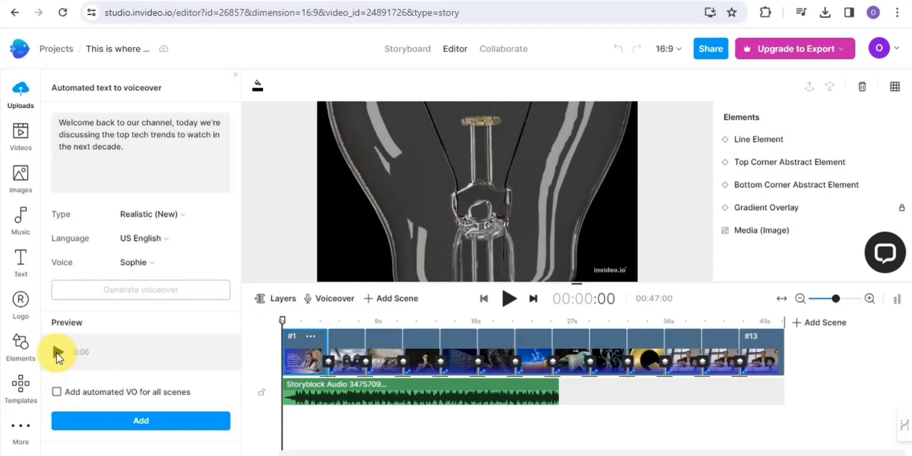
- Preview the voiceover and add it to all scenes, extending the video to 1:45
click(56, 352)
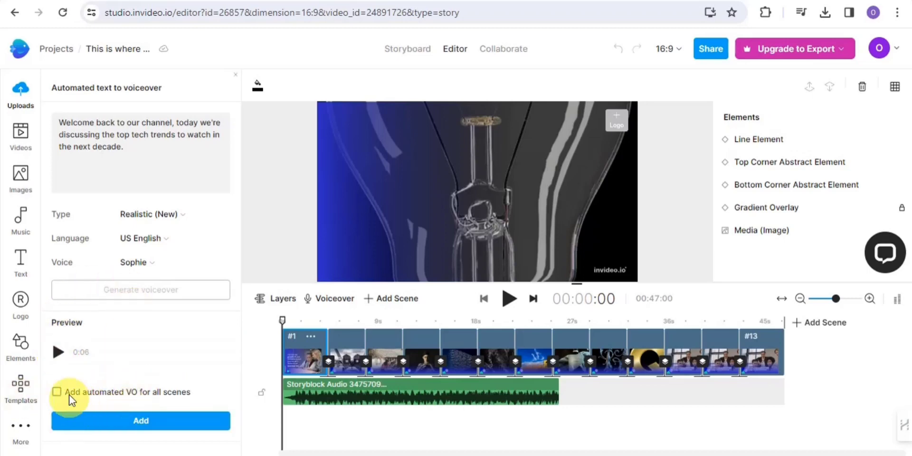
click(57, 392)
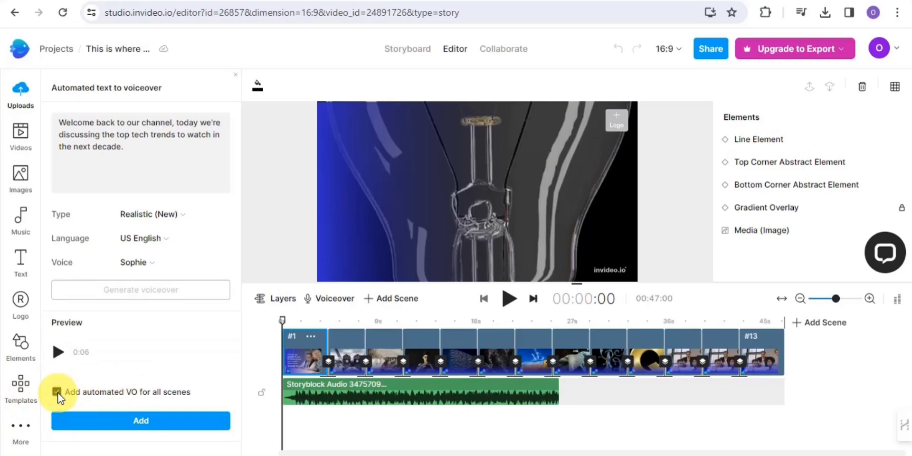
click(176, 421)
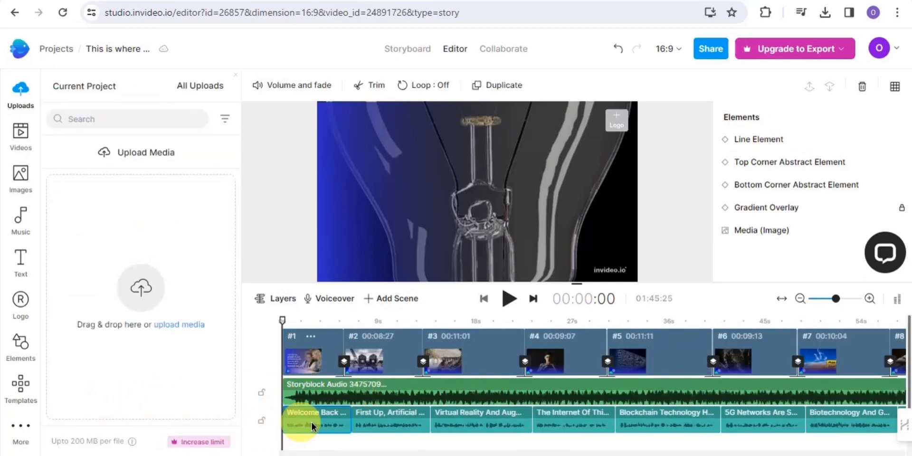
click(511, 299)
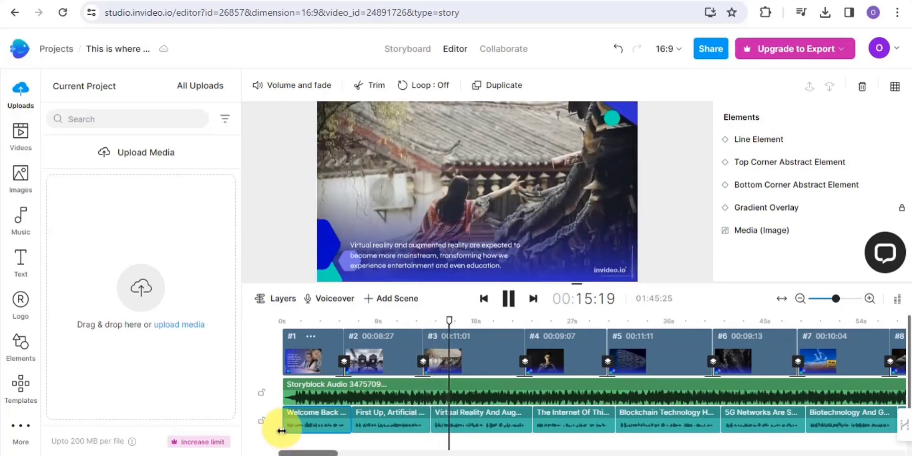
click(509, 299)
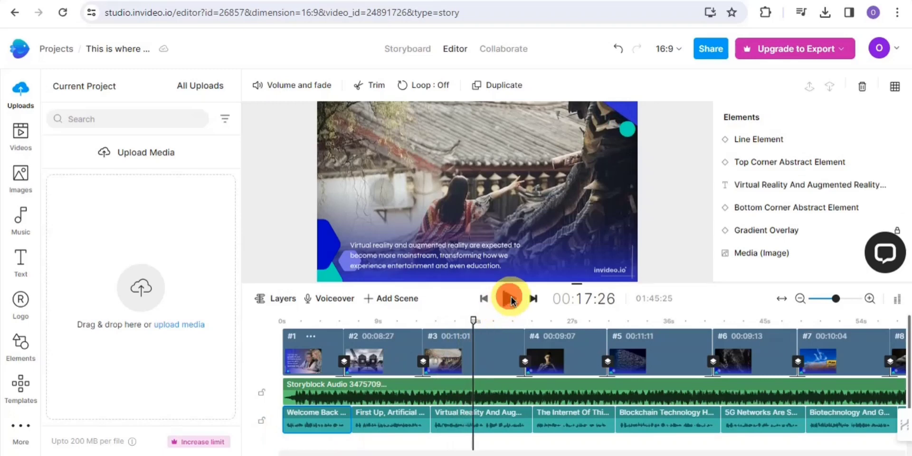
click(292, 397)
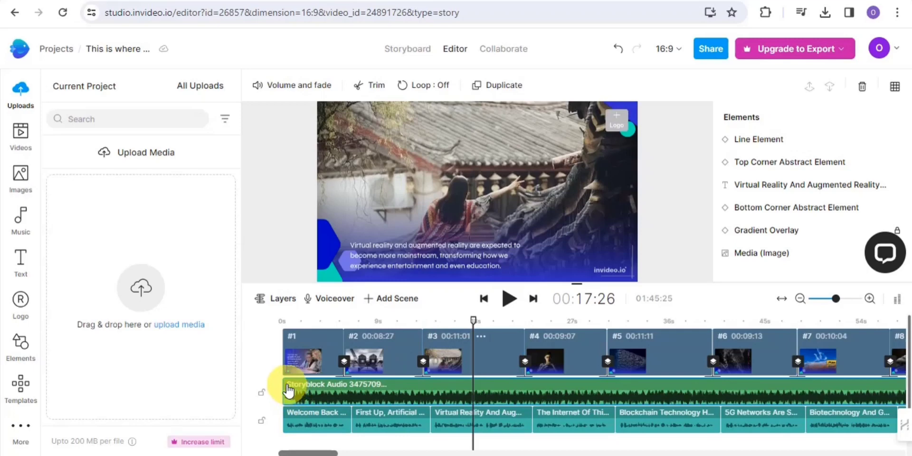
click(281, 90)
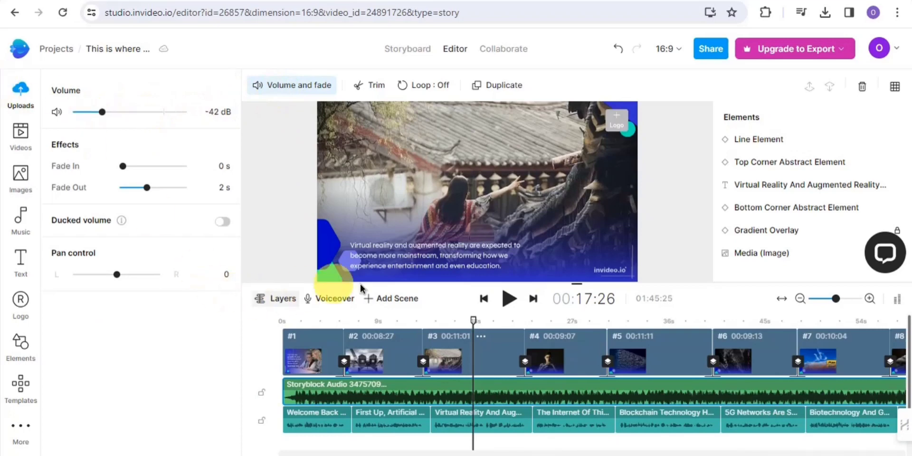
click(194, 396)
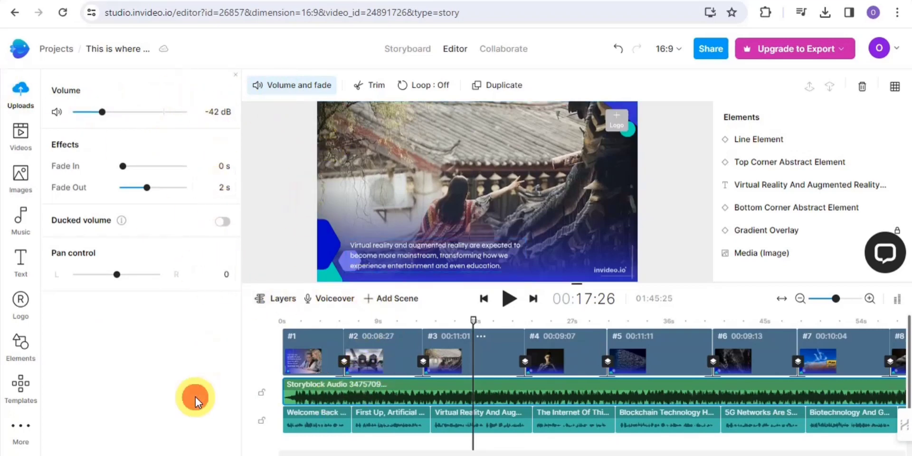
click(283, 327)
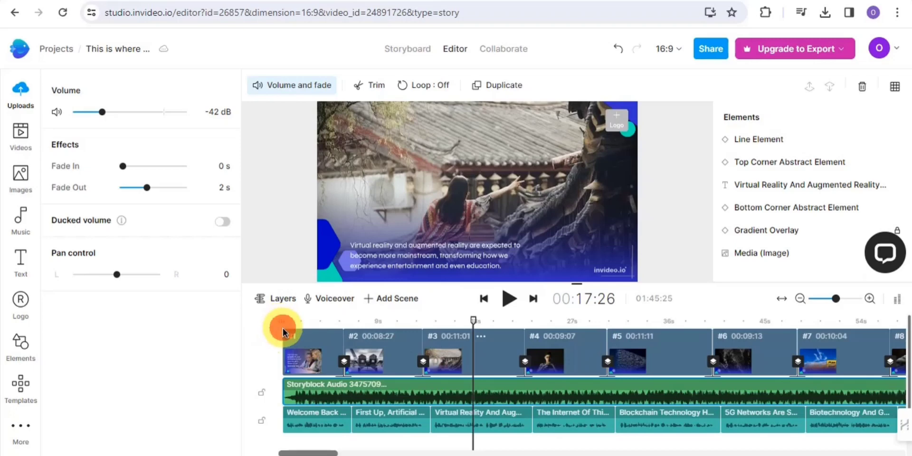
click(509, 300)
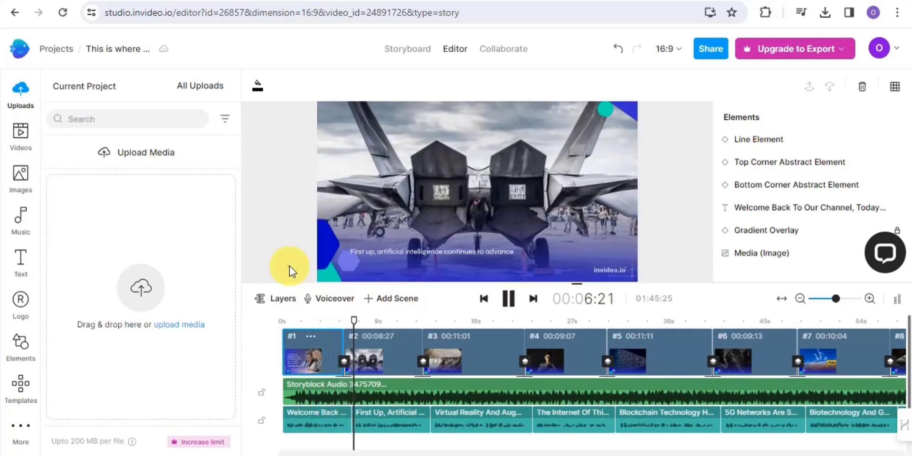
- Stop playback, return to the storyboard on scene 2, browse stock videos, and start the export
click(507, 299)
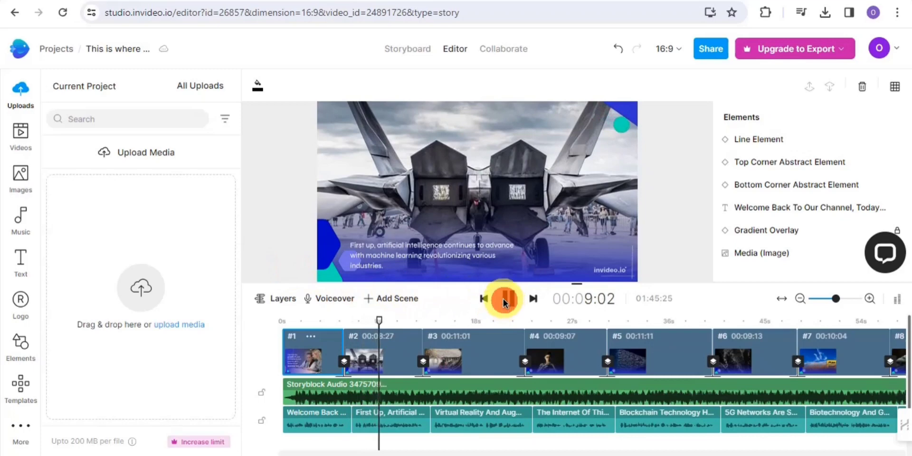
click(420, 62)
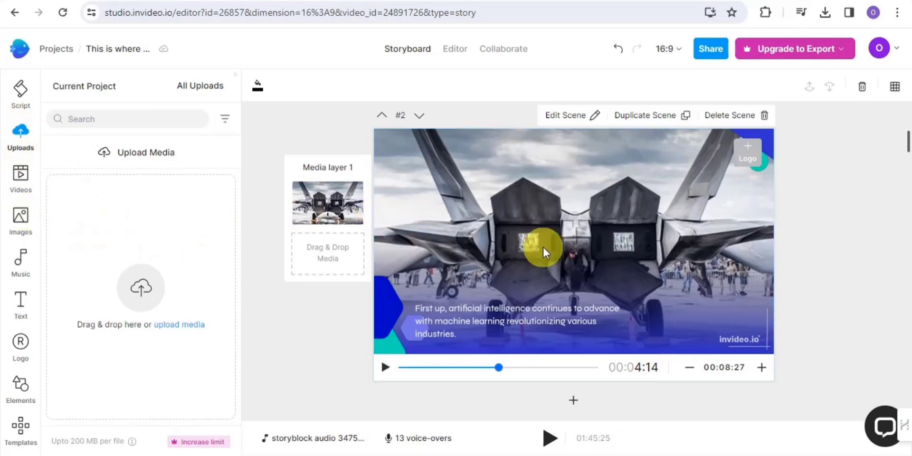
click(493, 221)
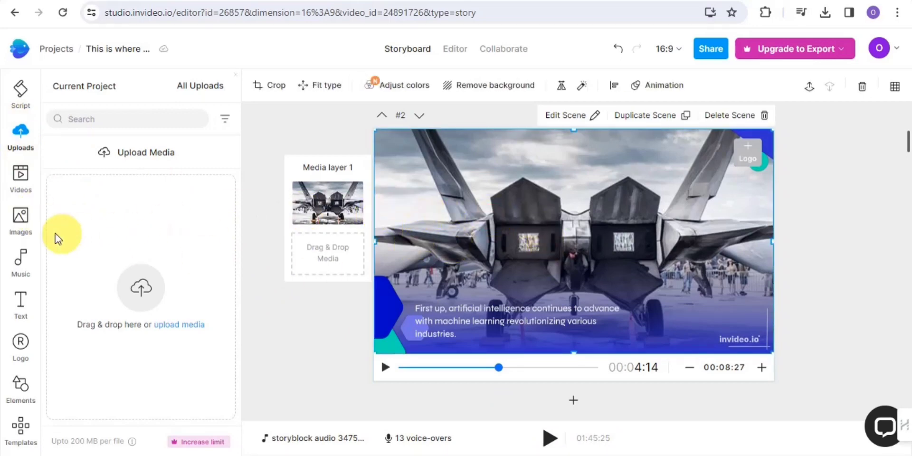
click(21, 178)
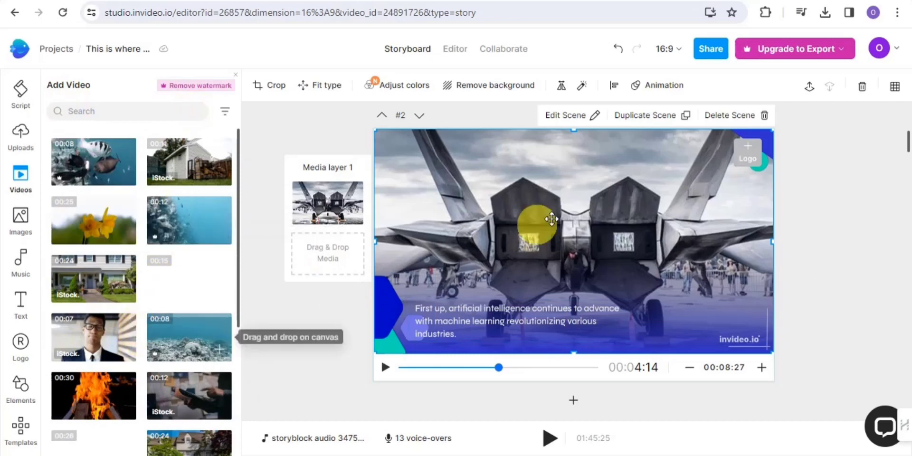
click(291, 121)
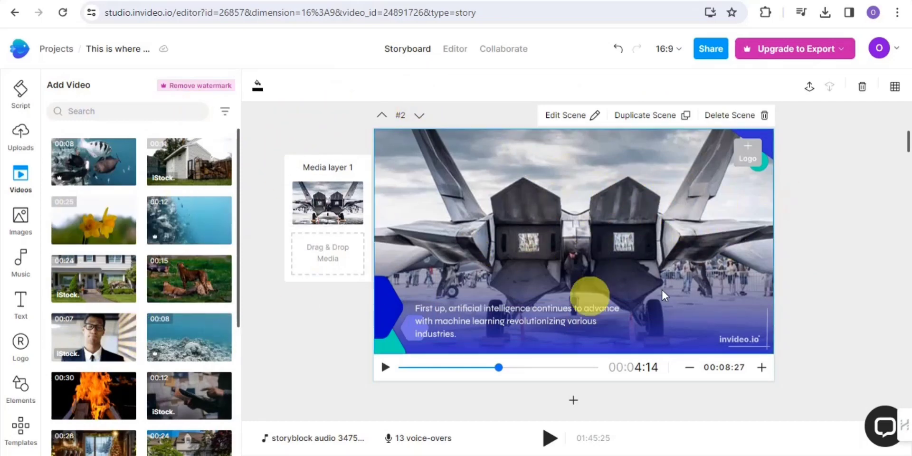
click(779, 52)
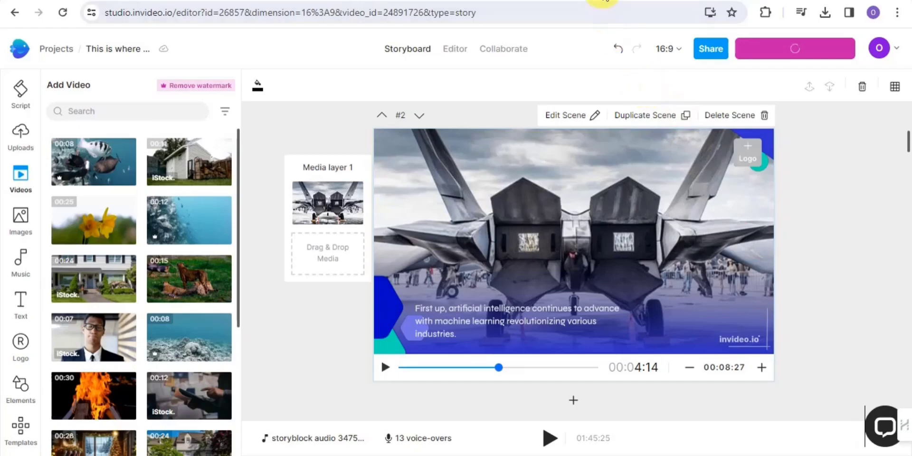
click(602, 1)
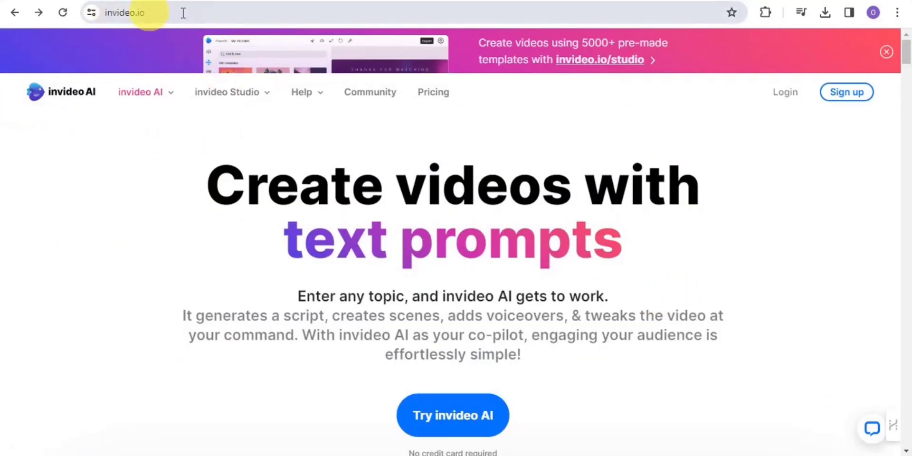
click(625, 1)
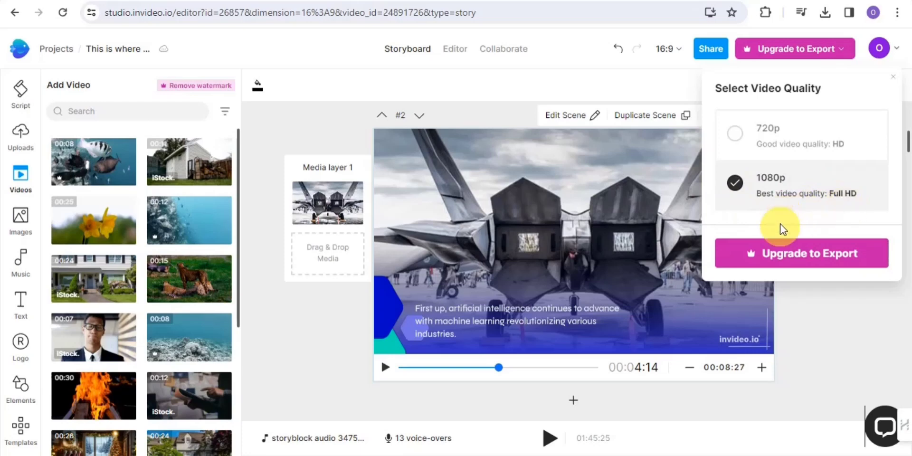
click(740, 262)
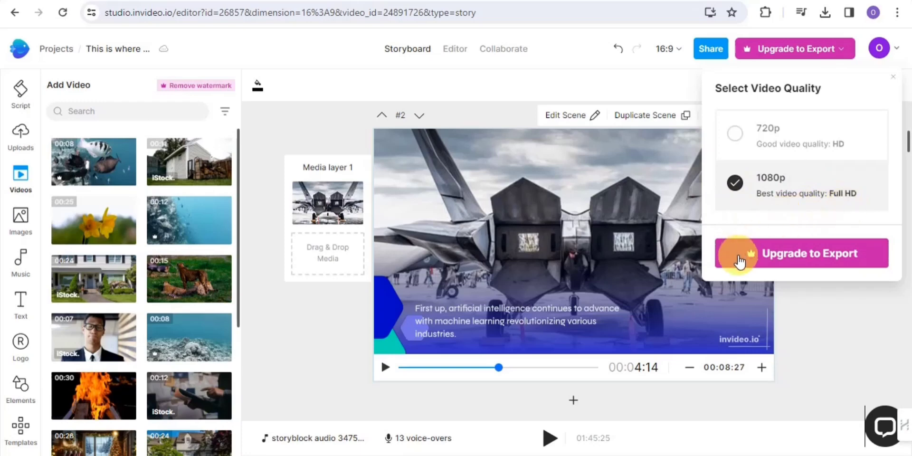
click(836, 306)
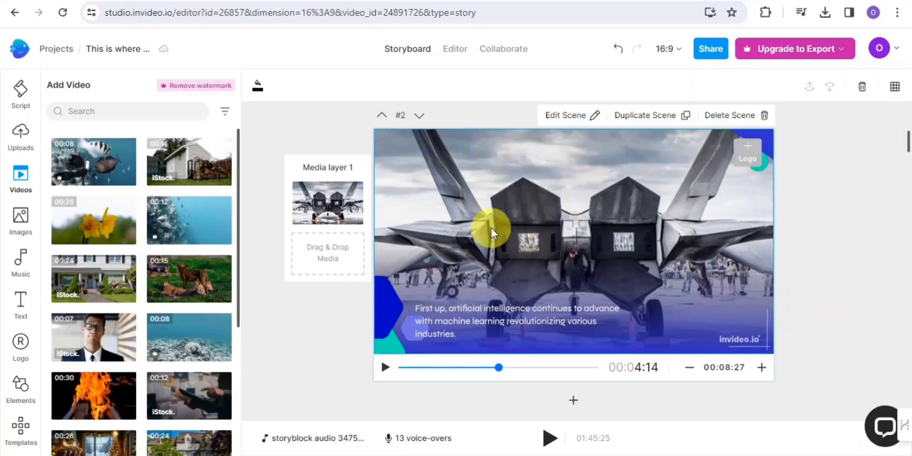